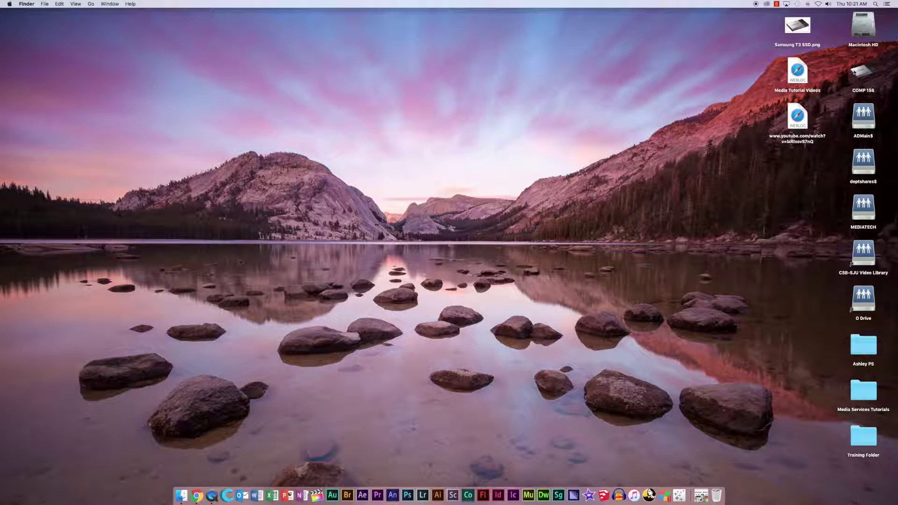
Open the COMP 156 drive and look through its folders down to the Video Project library
double_click(854, 72)
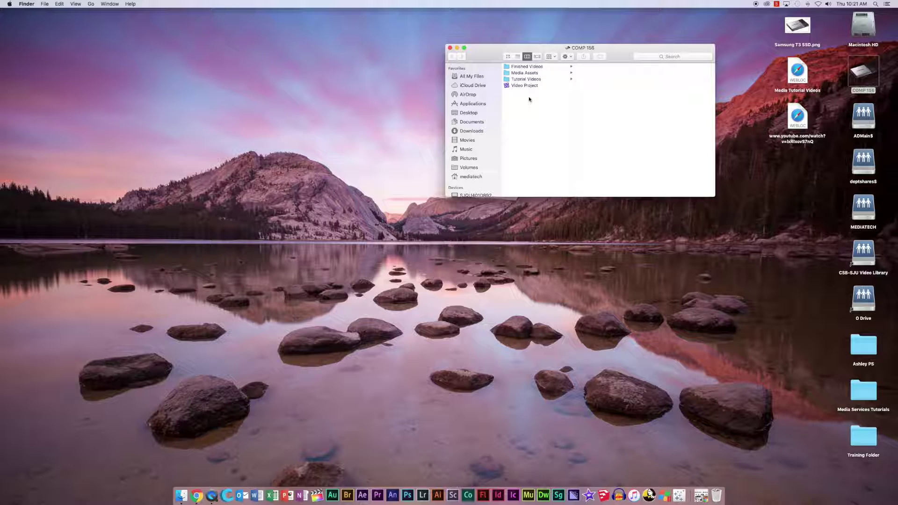
click(523, 68)
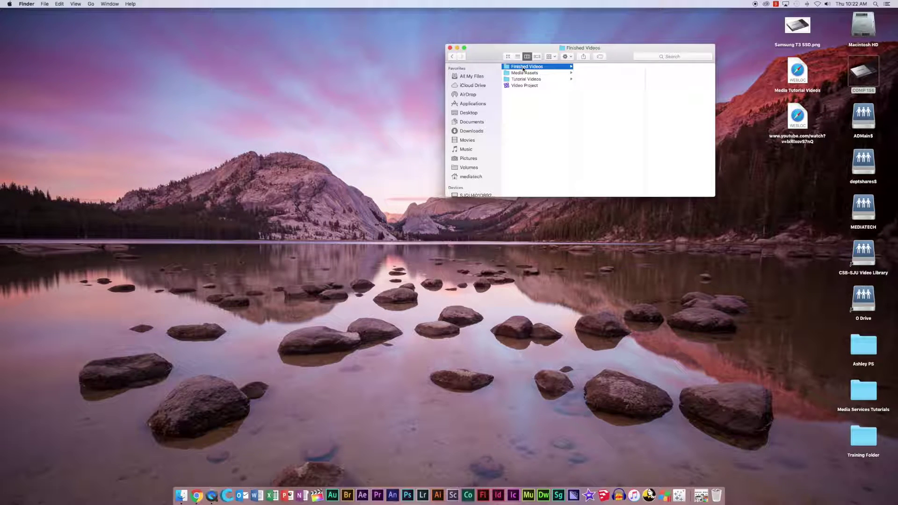
key(Down)
key(Down)
key(Down)
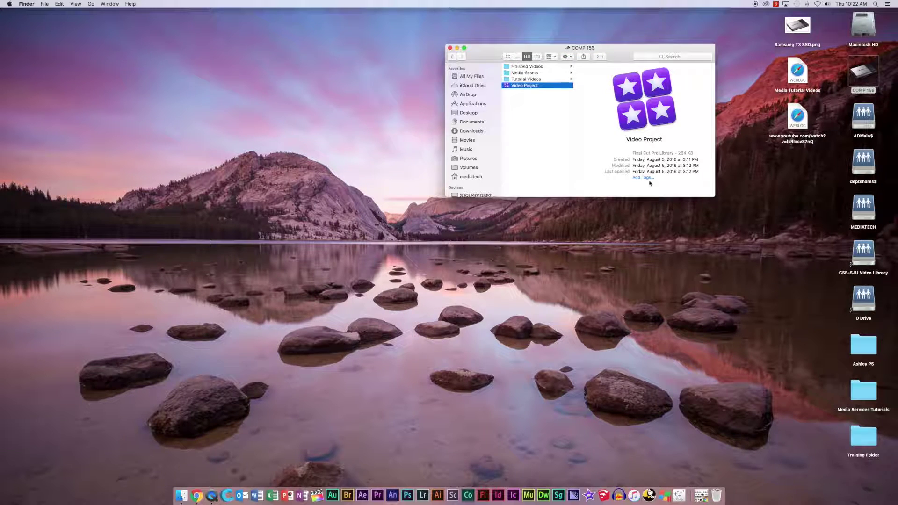
Check the COMP 156 drive's volume information, then close its info and folder windows
right_click(863, 68)
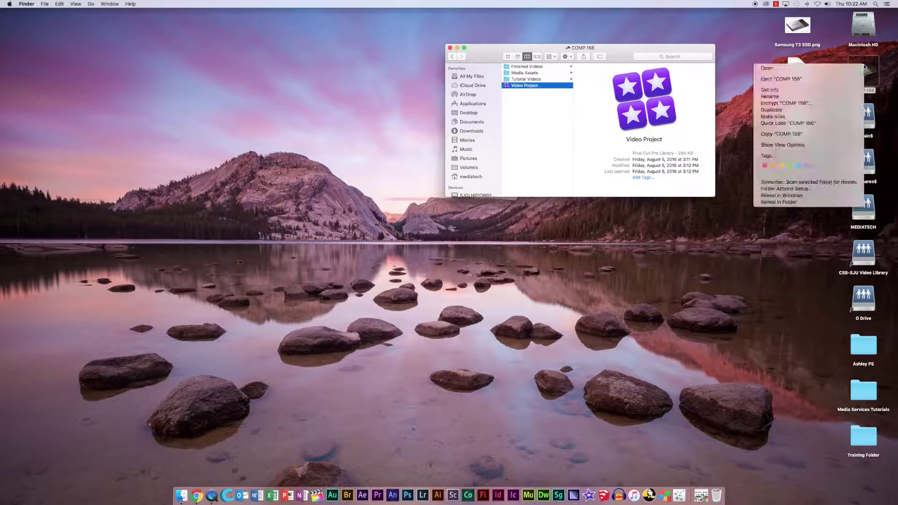
click(822, 89)
drag(119, 17, 234, 36)
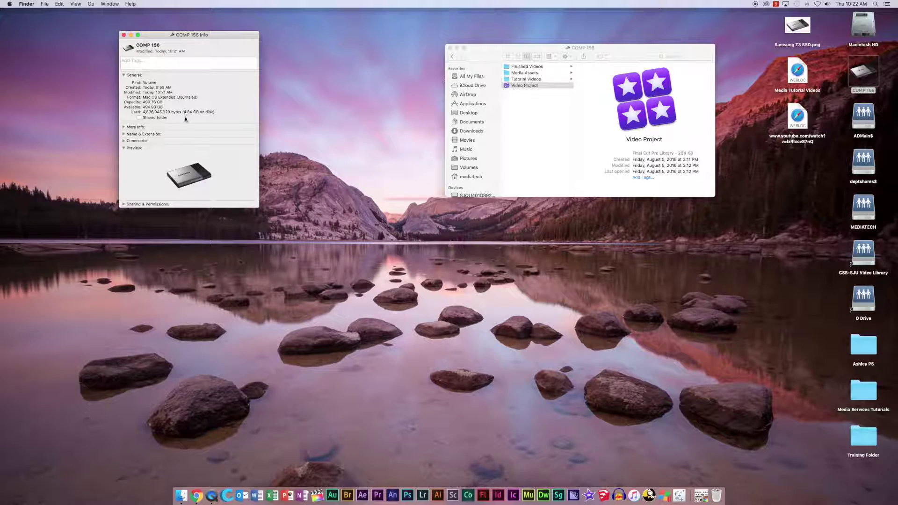
click(123, 35)
drag(554, 51, 448, 64)
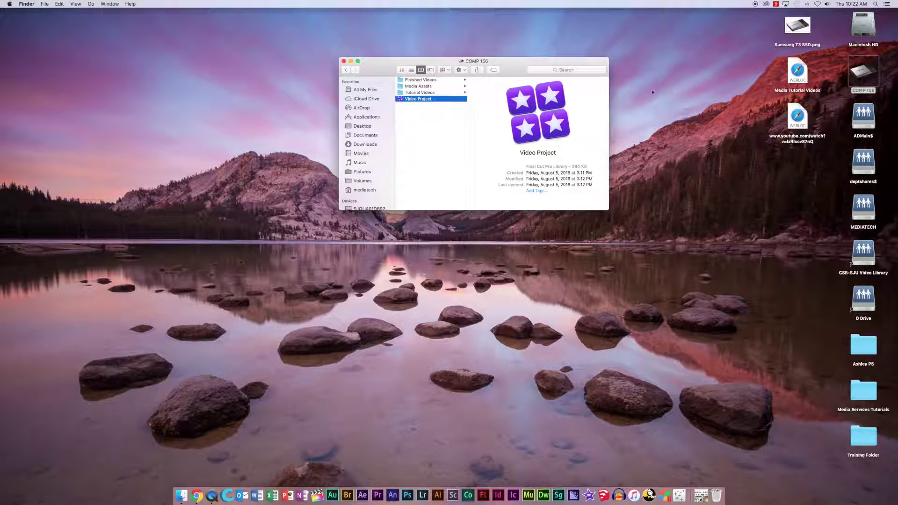
click(344, 61)
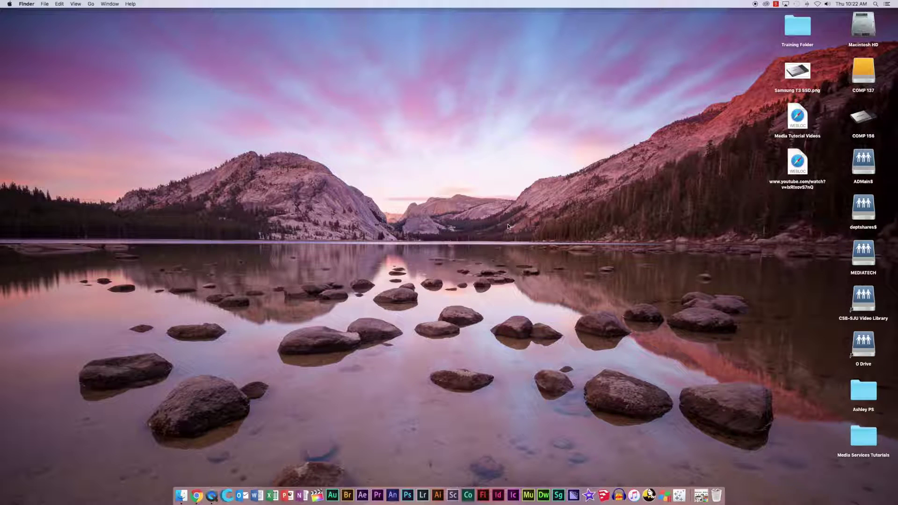
Show the info for COMP 137 and COMP 156 and copy the COMP 156 drive icon onto COMP 137
click(865, 73)
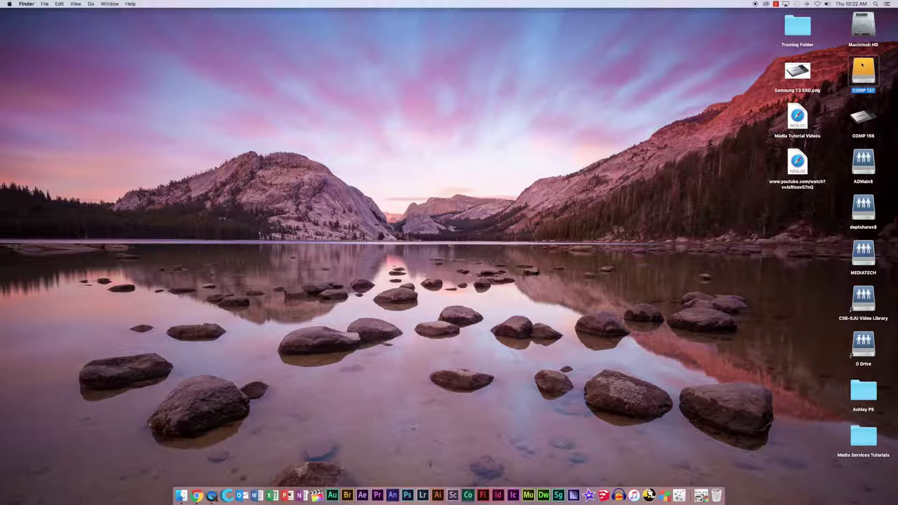
right_click(862, 76)
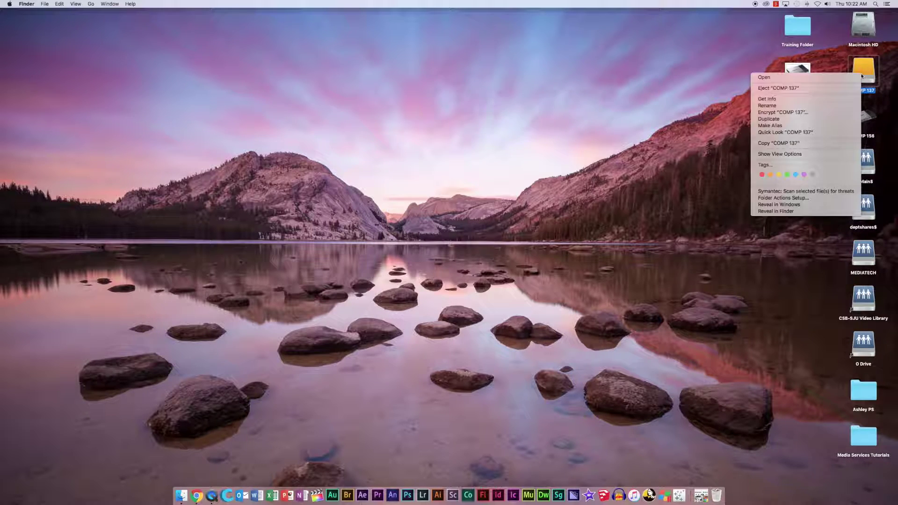
click(824, 98)
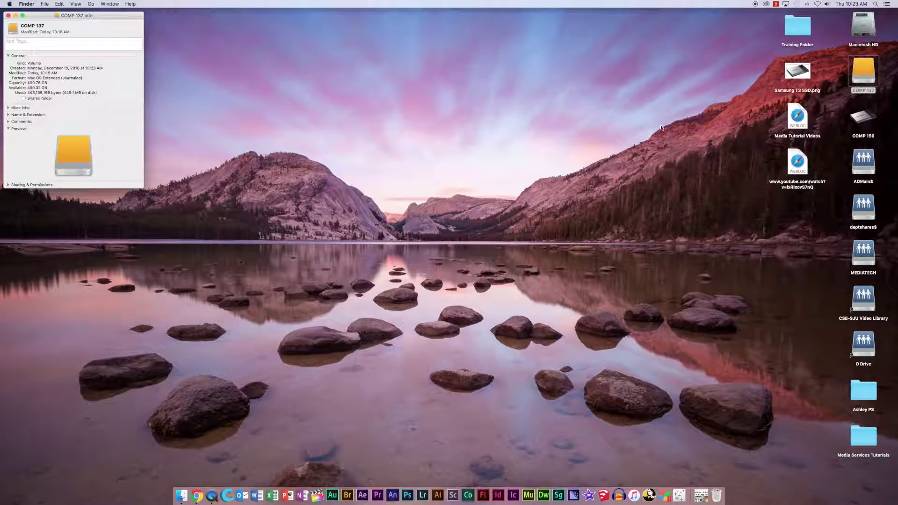
right_click(859, 121)
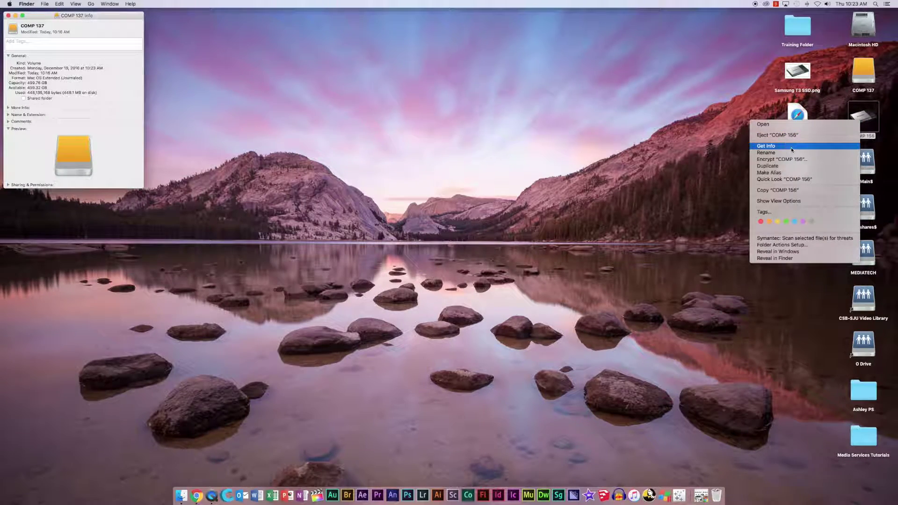
click(797, 146)
drag(231, 159, 16, 32)
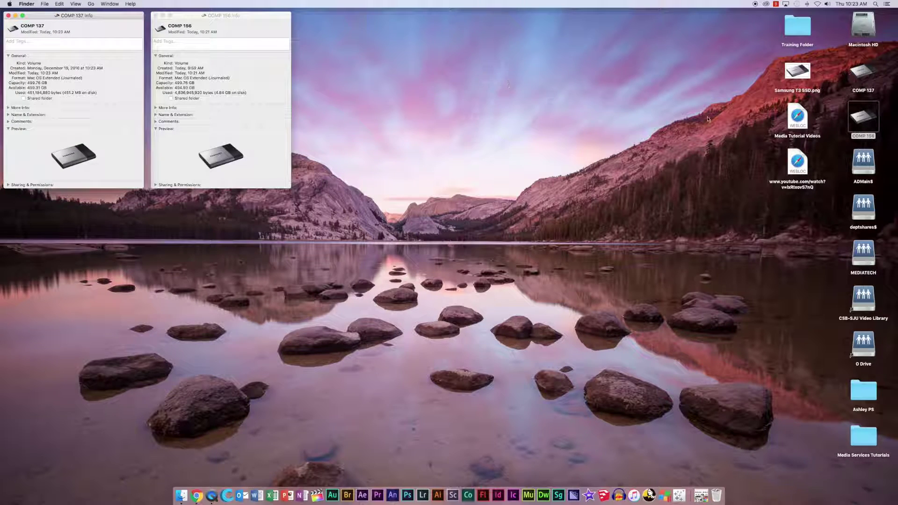
View the Samsung T3 SSD.png image, then close it and both drive info windows
double_click(794, 81)
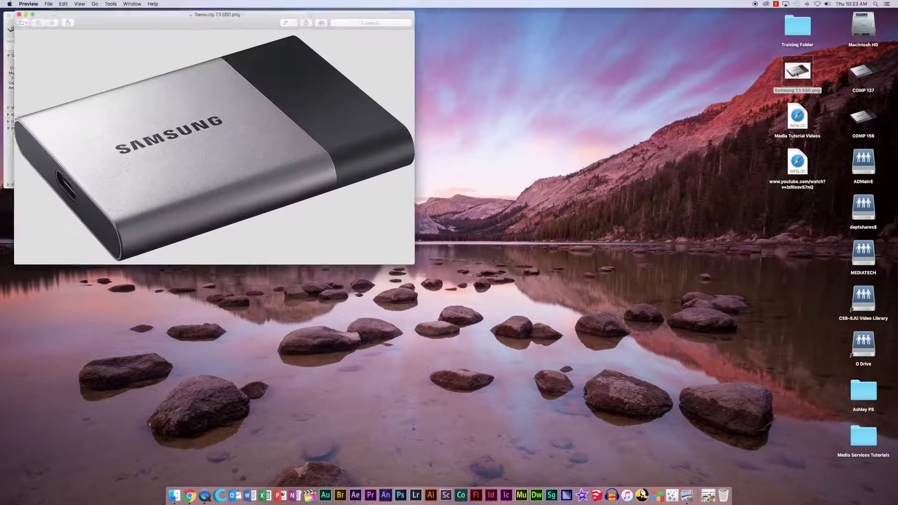
click(6, 13)
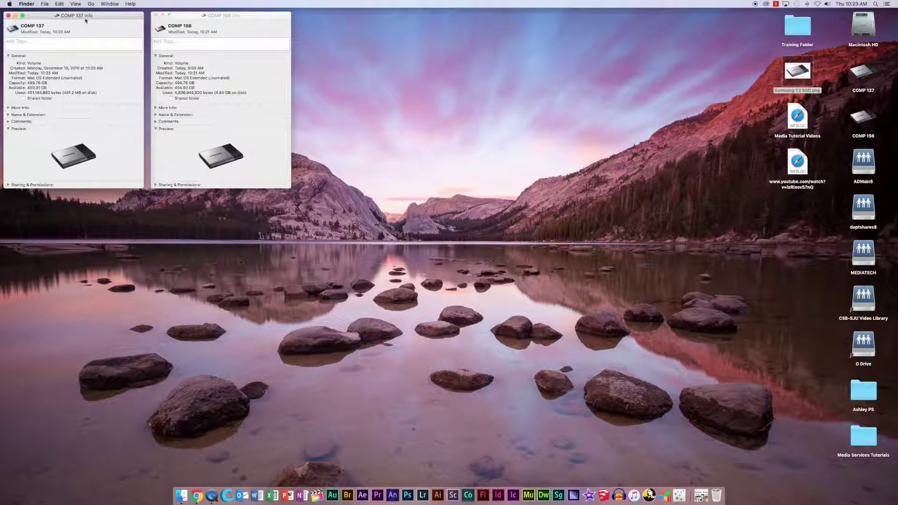
click(8, 15)
click(156, 15)
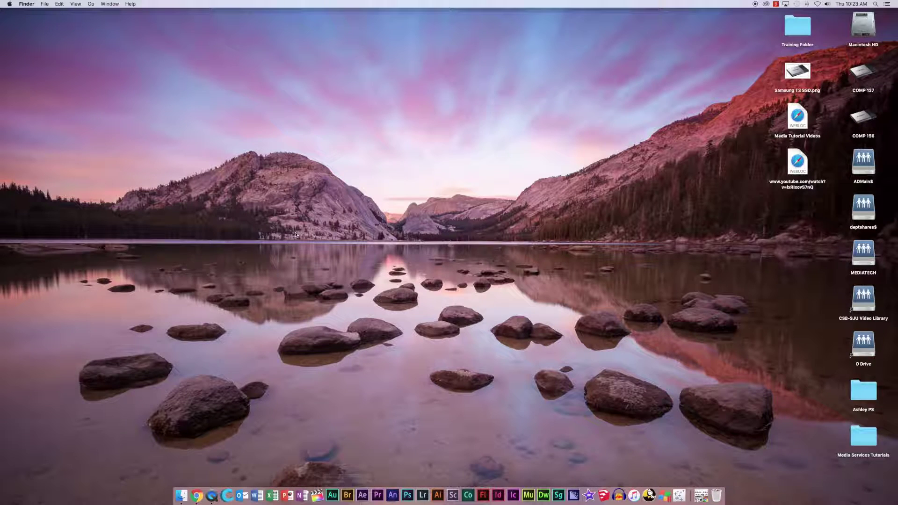
Launch Disk Utility from the Utilities folder
click(89, 5)
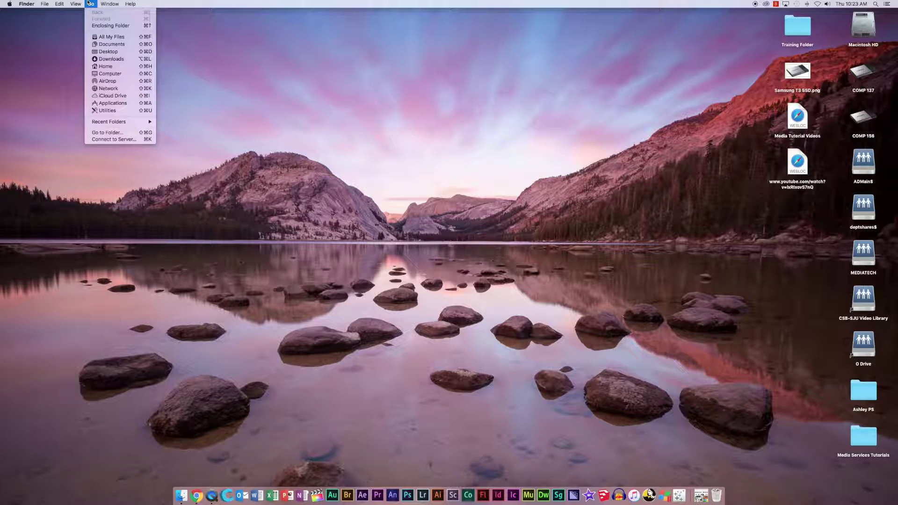
click(116, 111)
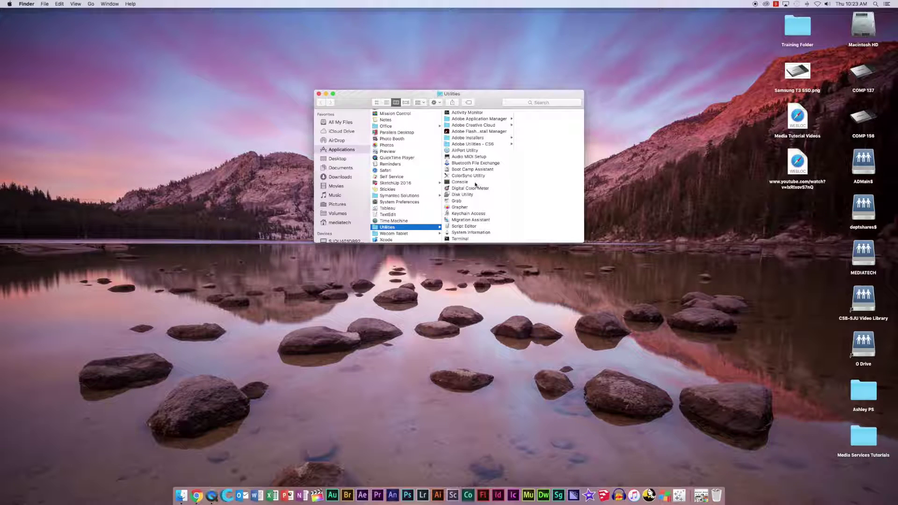
click(464, 196)
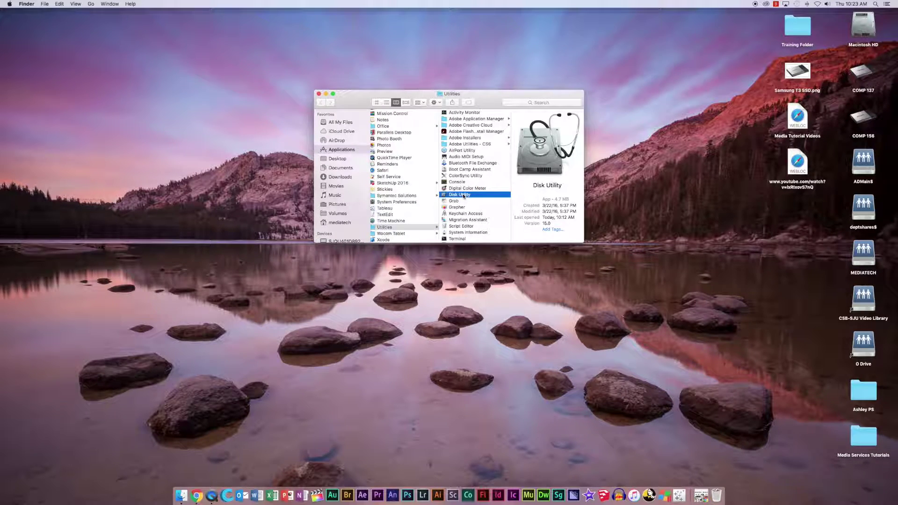
double_click(463, 195)
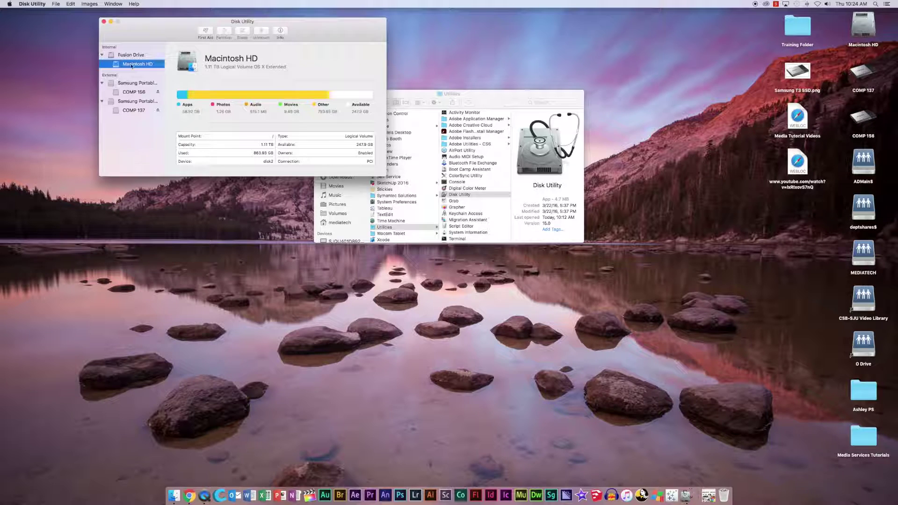
Start erasing the Samsung Portable SSD T3 Media disk that holds COMP 137, naming the new volume COMP 137
click(139, 102)
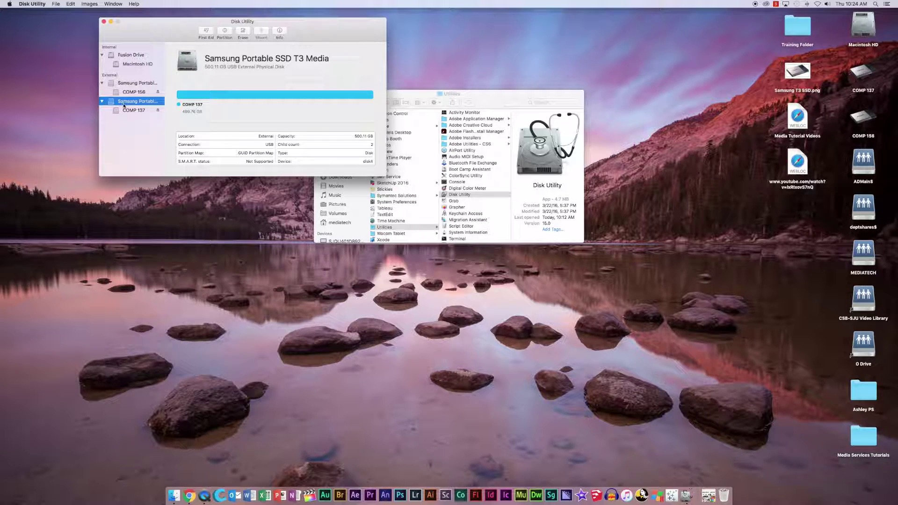
click(243, 32)
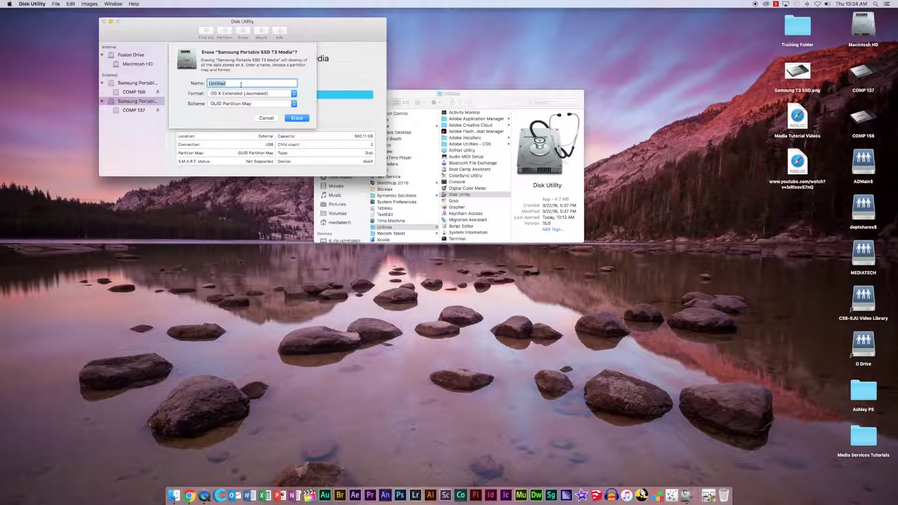
text(COMP 1)
text(37)
Erase the disk with the OS X Extended (Journaled) format and GUID Partition Map scheme, and dismiss the finished erase dialog
click(294, 94)
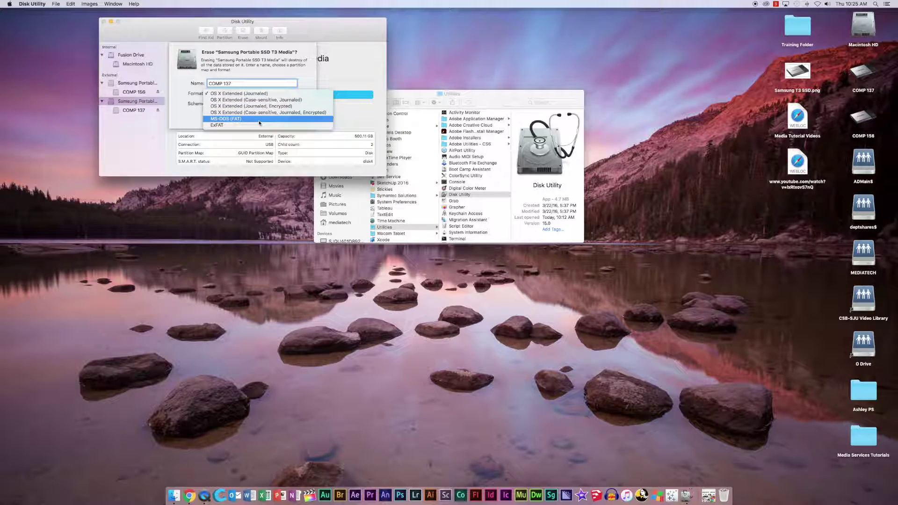
click(322, 99)
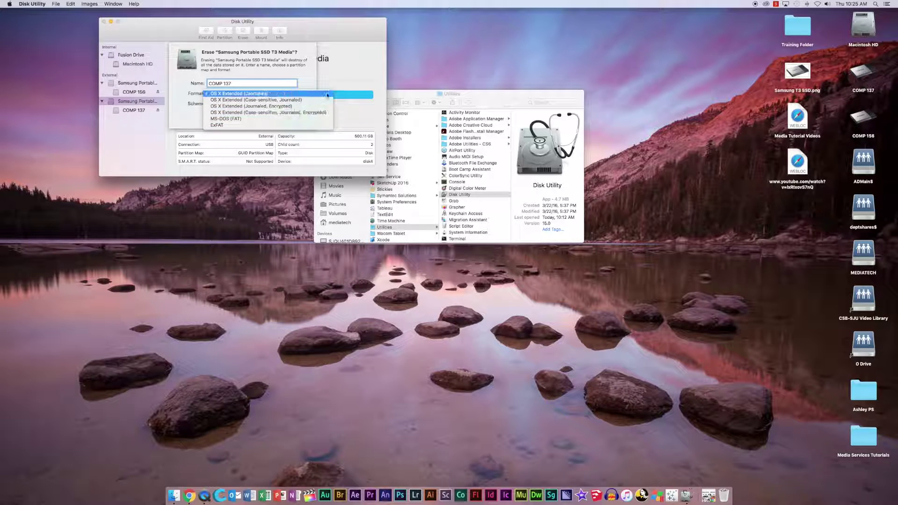
click(315, 72)
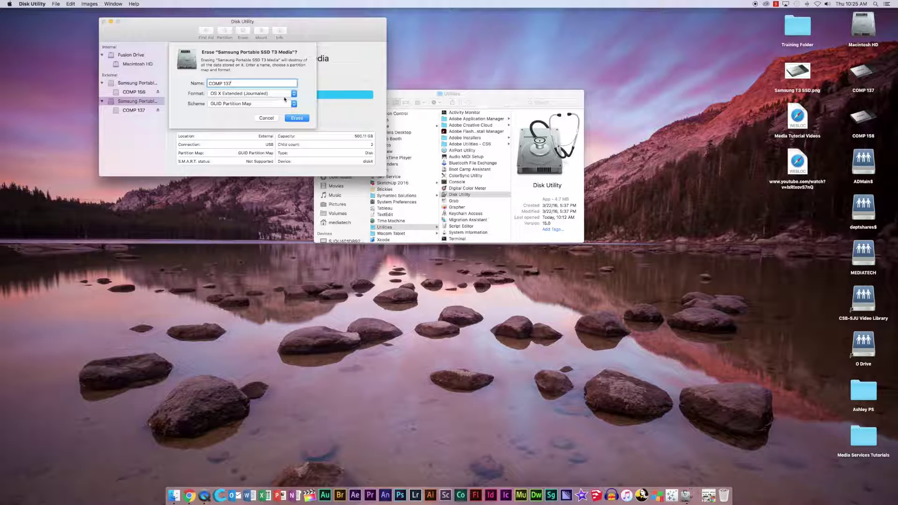
click(264, 103)
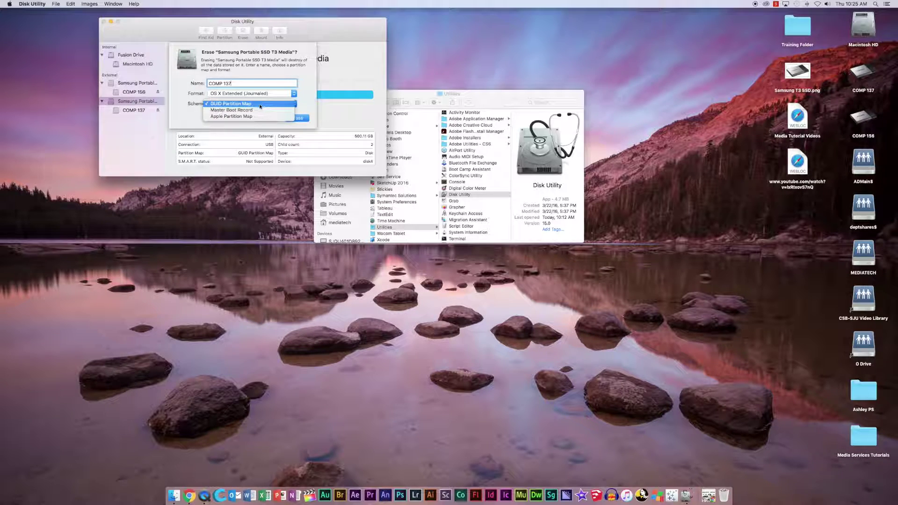
click(290, 103)
click(300, 118)
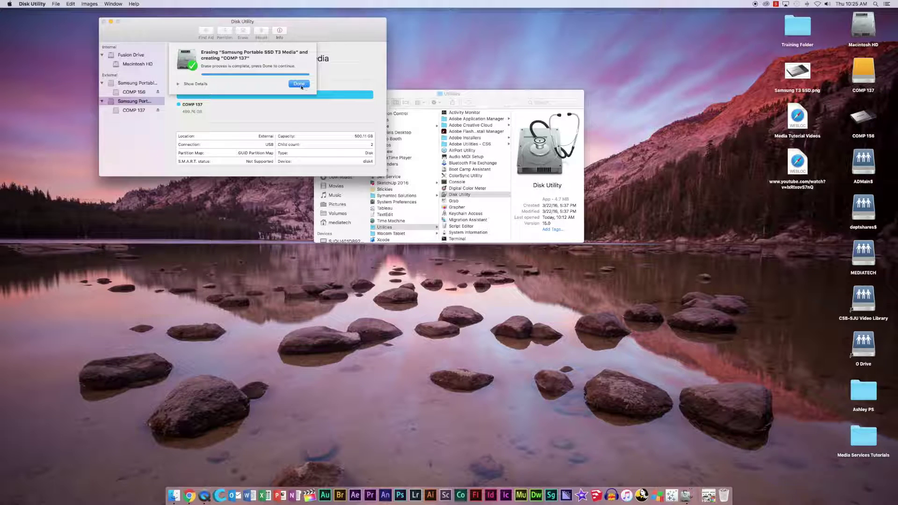
click(304, 85)
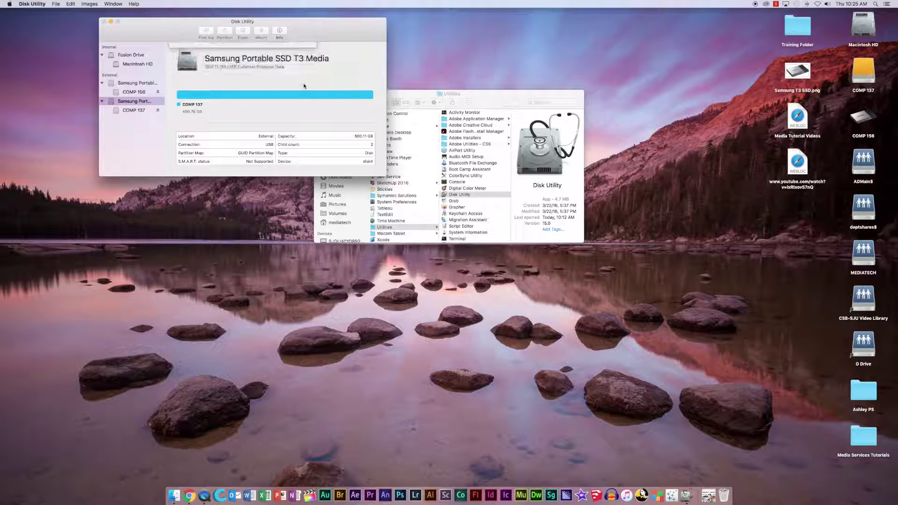
Replace the freshly erased COMP 137 drive's icon with the COMP 156 drive's icon through their info windows
right_click(862, 76)
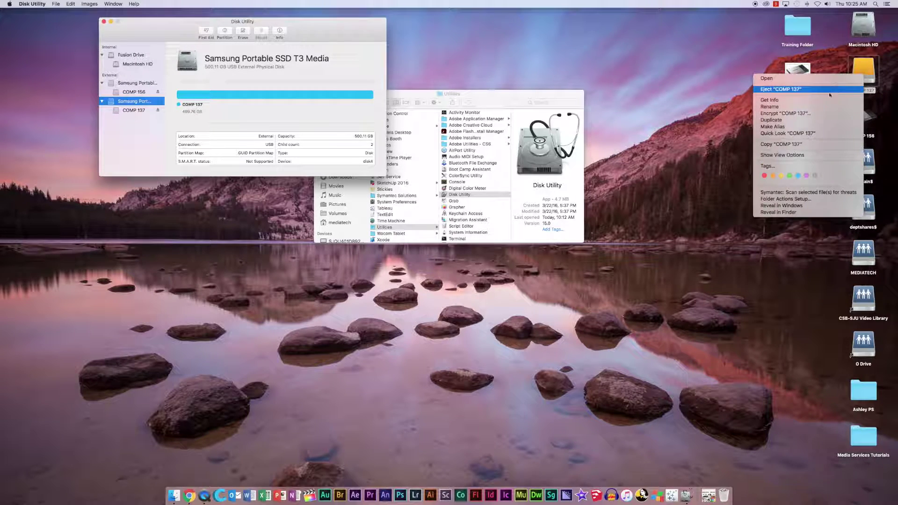
click(802, 102)
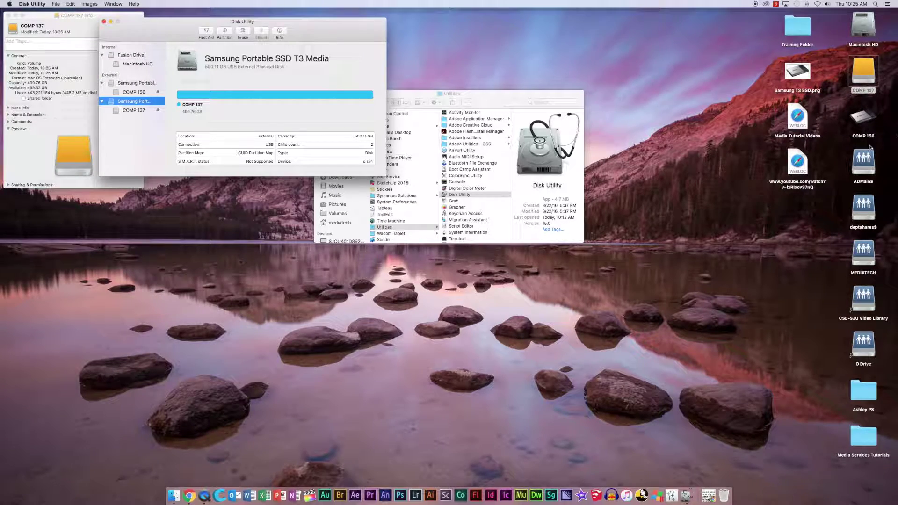
right_click(867, 118)
click(826, 143)
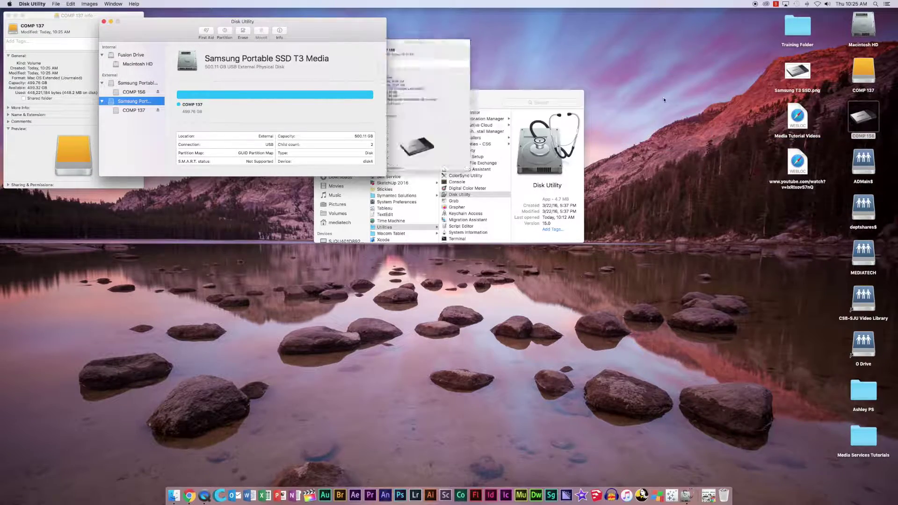
click(348, 25)
drag(348, 25, 664, 15)
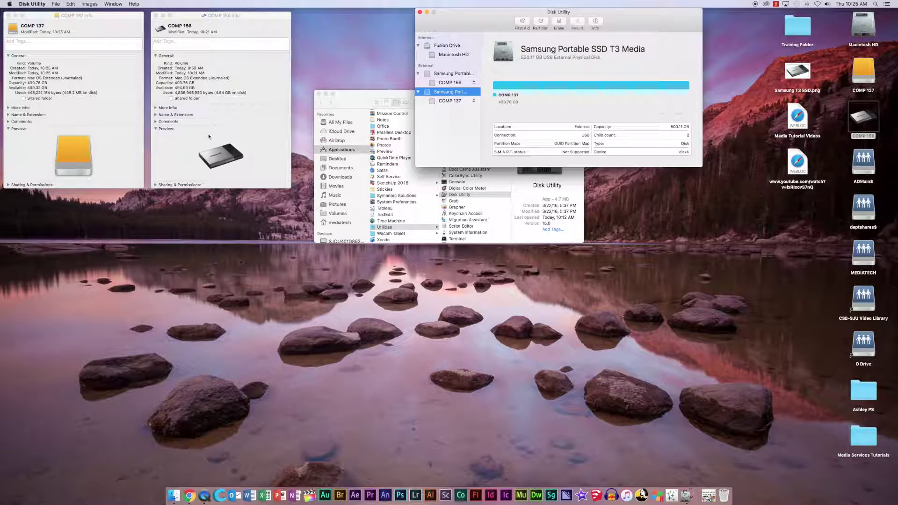
drag(213, 158, 14, 30)
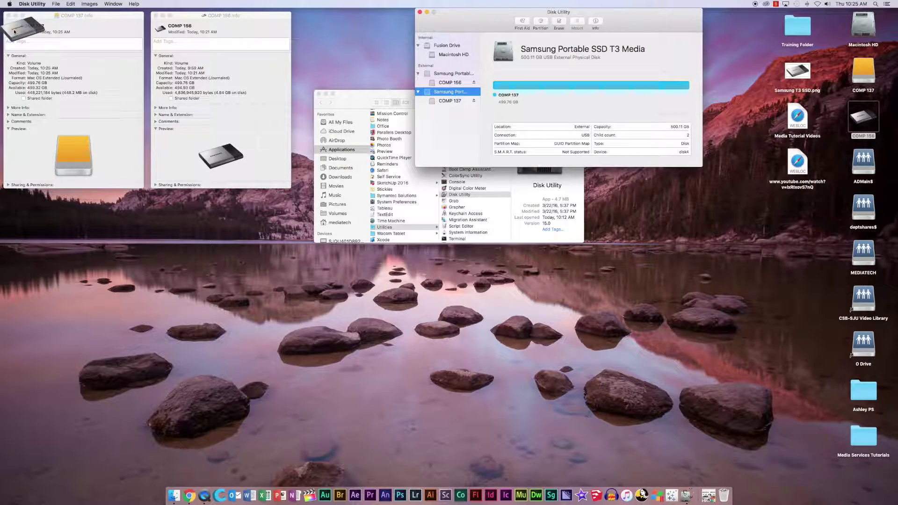
Close Disk Utility and the info windows of COMP 156 and COMP 137
click(418, 13)
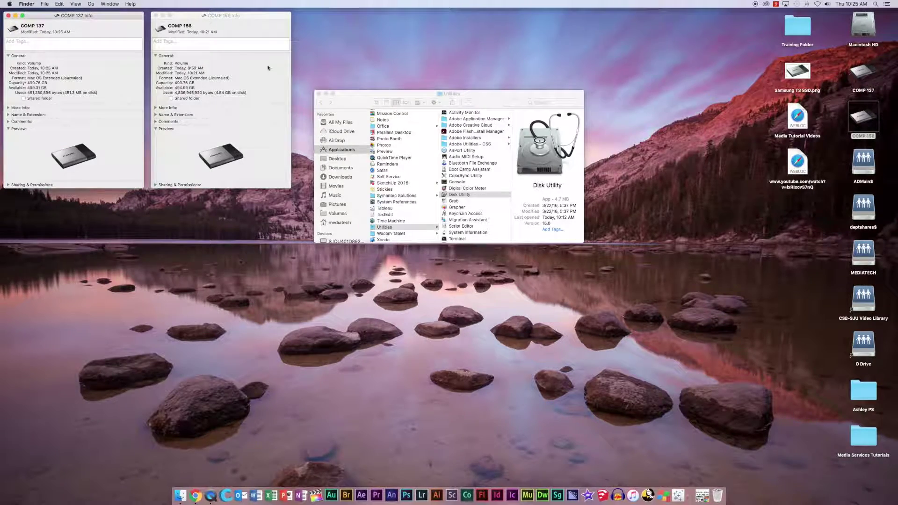
click(157, 16)
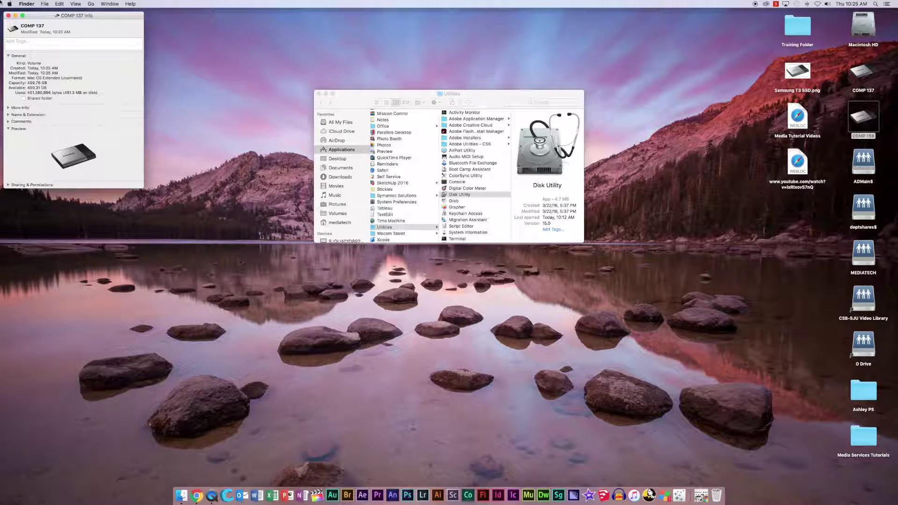
click(8, 16)
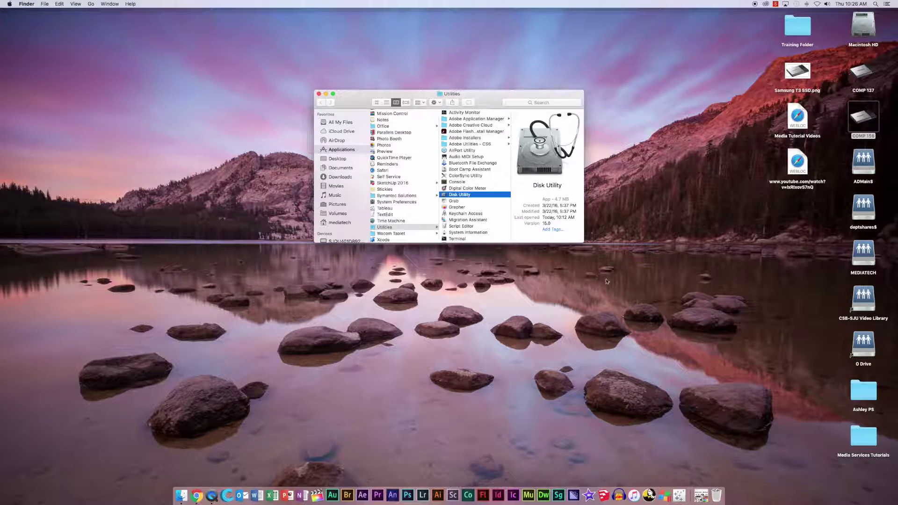
Open the COMP 137 and COMP 156 drives in separate Finder windows, with the COMP 156 window placed below the COMP 137 one
click(867, 76)
double_click(867, 77)
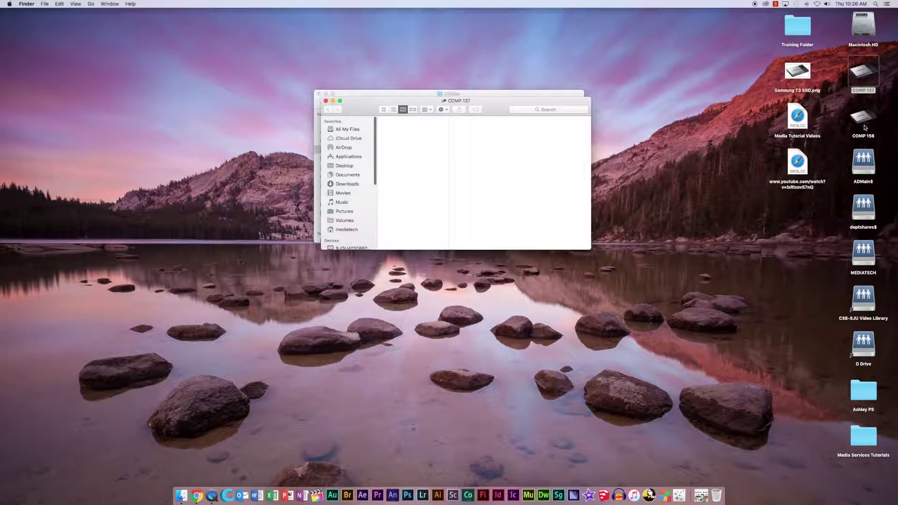
double_click(861, 122)
drag(515, 61, 495, 280)
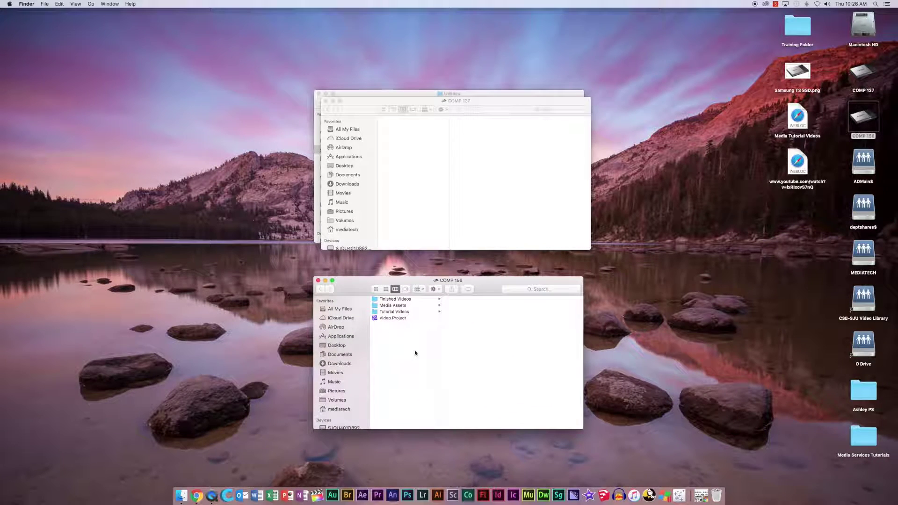
Copy Finished Videos, Media Assets, Tutorial Videos and Video Project from COMP 156 onto the COMP 137 drive
drag(415, 354, 350, 283)
right_click(410, 308)
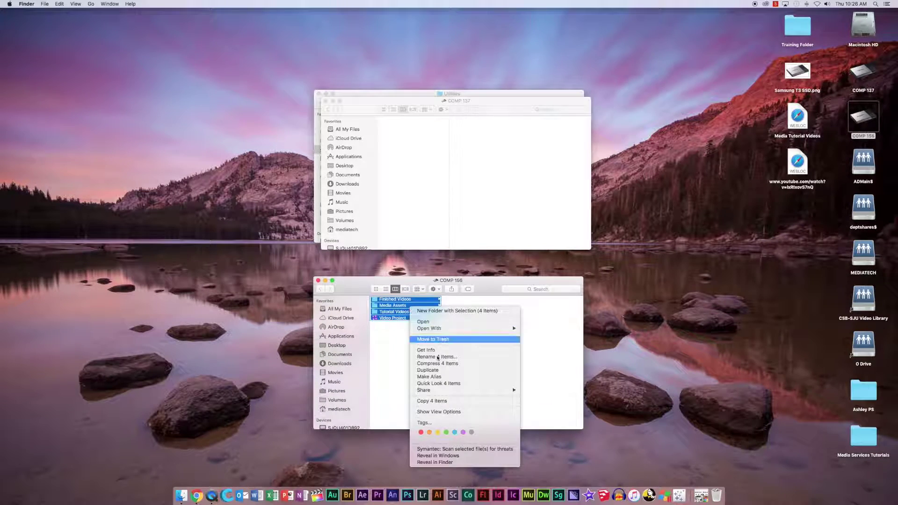
click(433, 403)
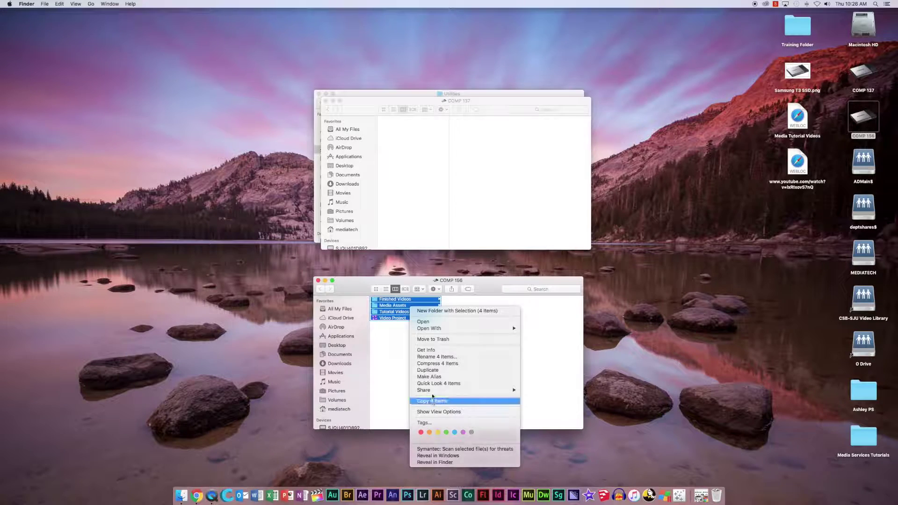
click(406, 159)
right_click(406, 159)
click(423, 206)
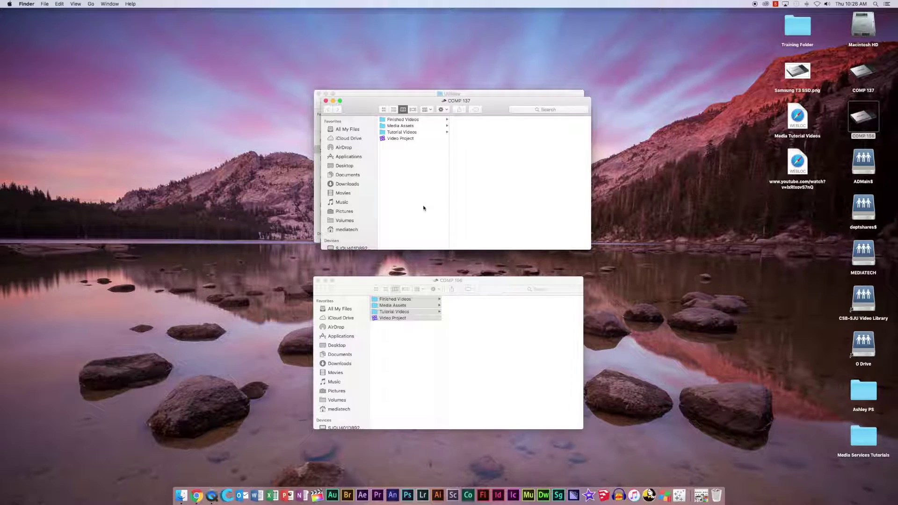
click(452, 342)
click(449, 367)
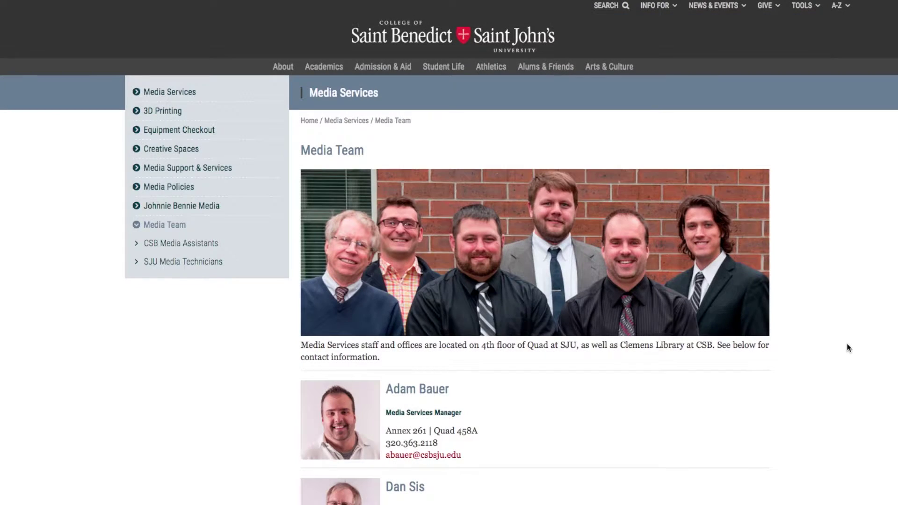
Look through the staff contact list on the Media Services website's Media Team page
scroll(849, 348, down, 5)
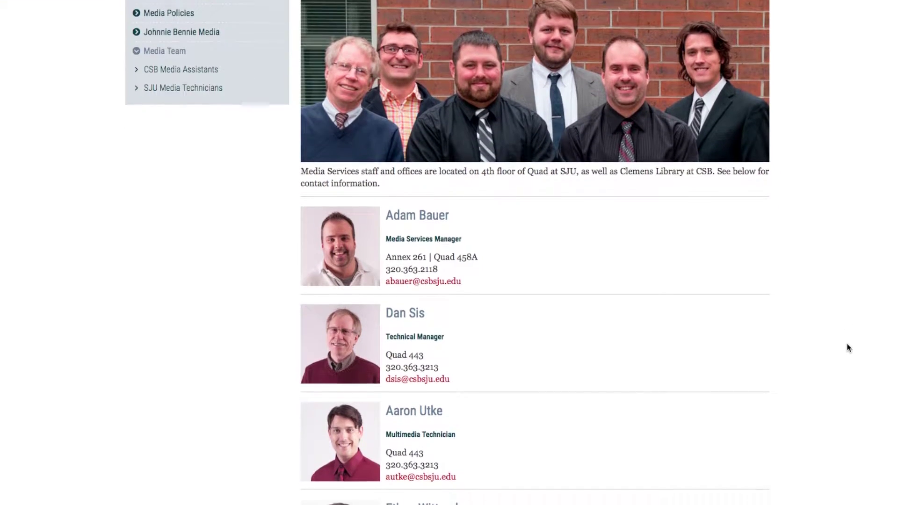
scroll(849, 348, down, 10)
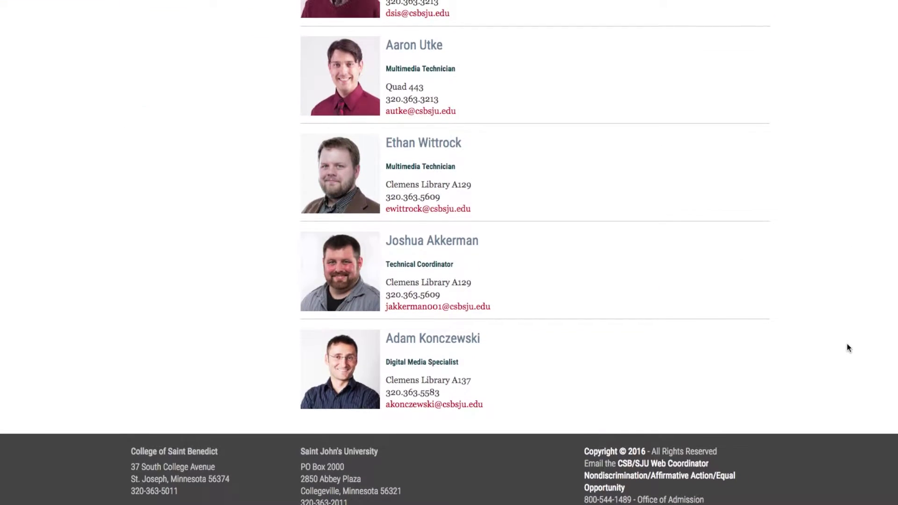
scroll(849, 348, up, 15)
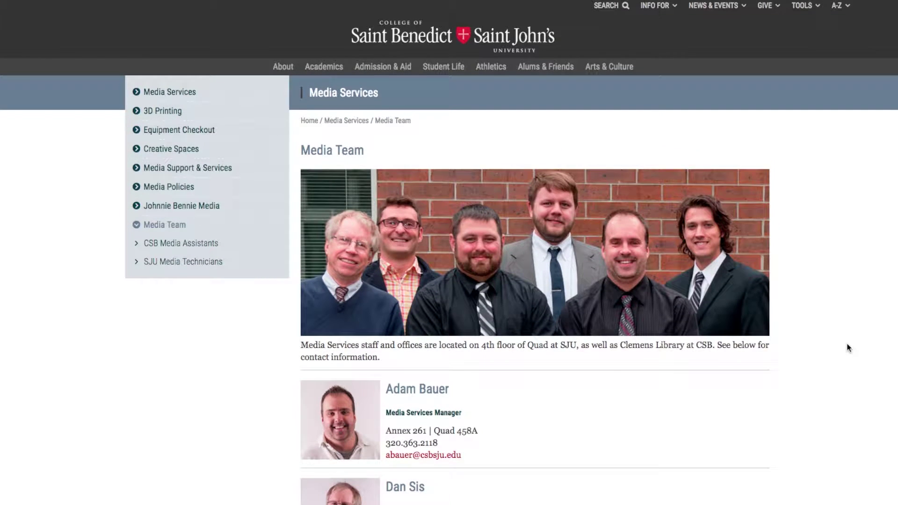